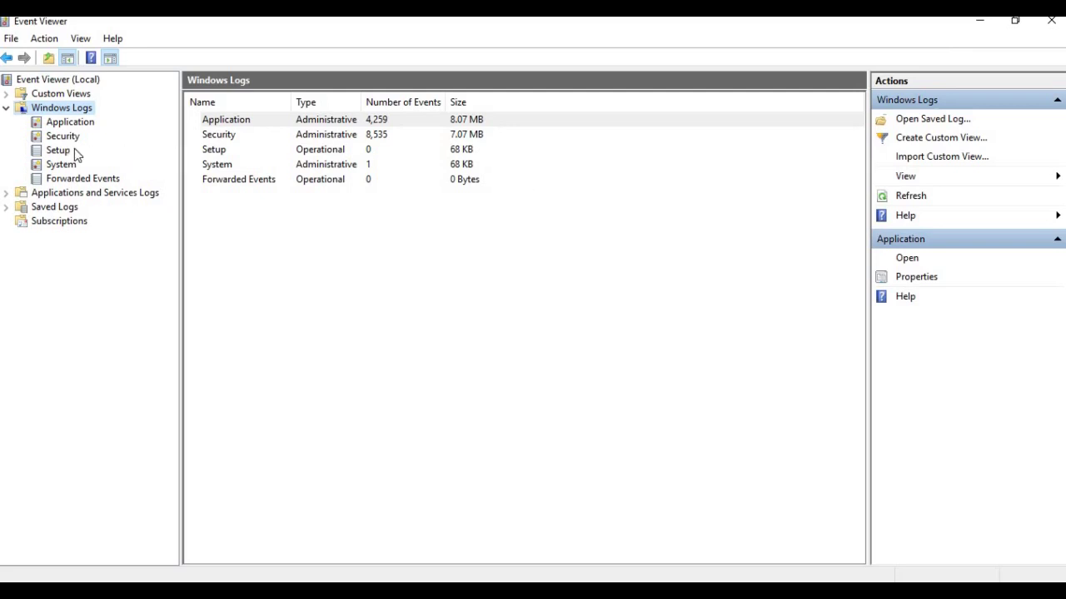
# Examine the System log and the Applications and Services Logs overview, ending on the System log
pyautogui.click(61, 164)
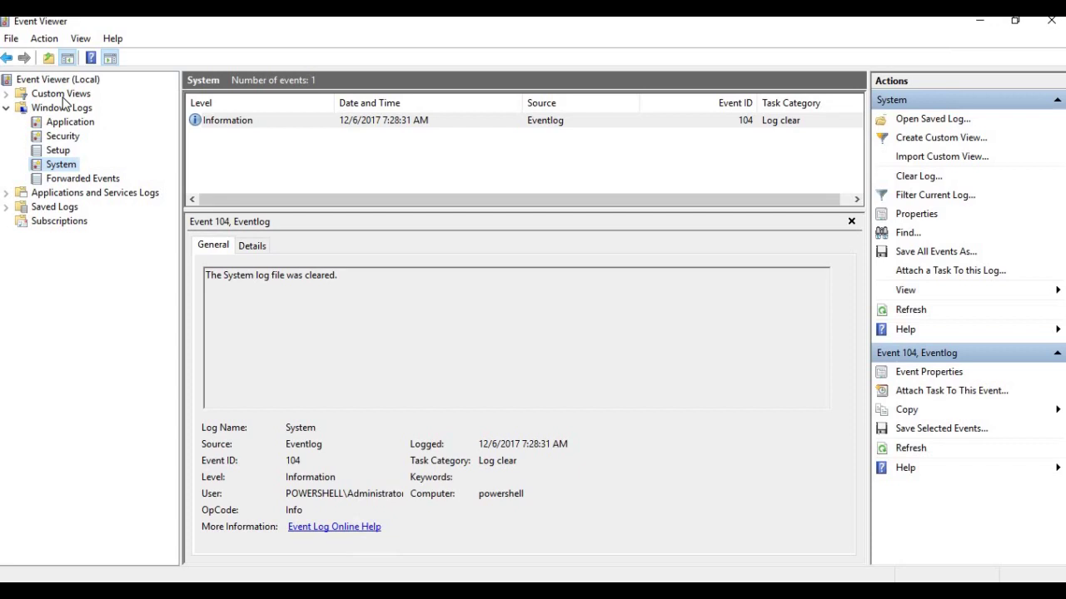
pyautogui.click(93, 196)
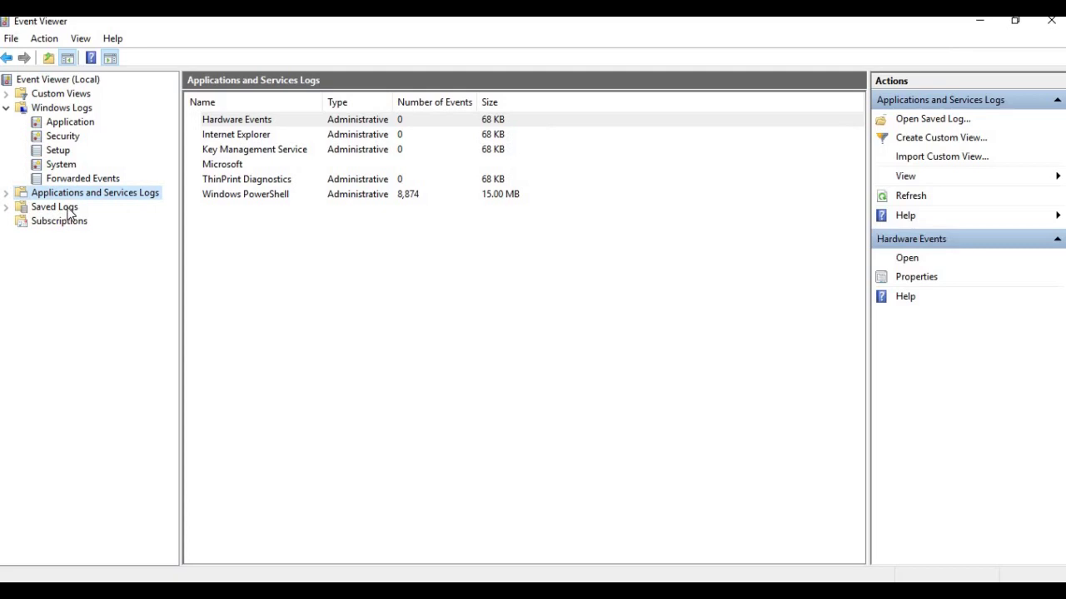
pyautogui.click(74, 165)
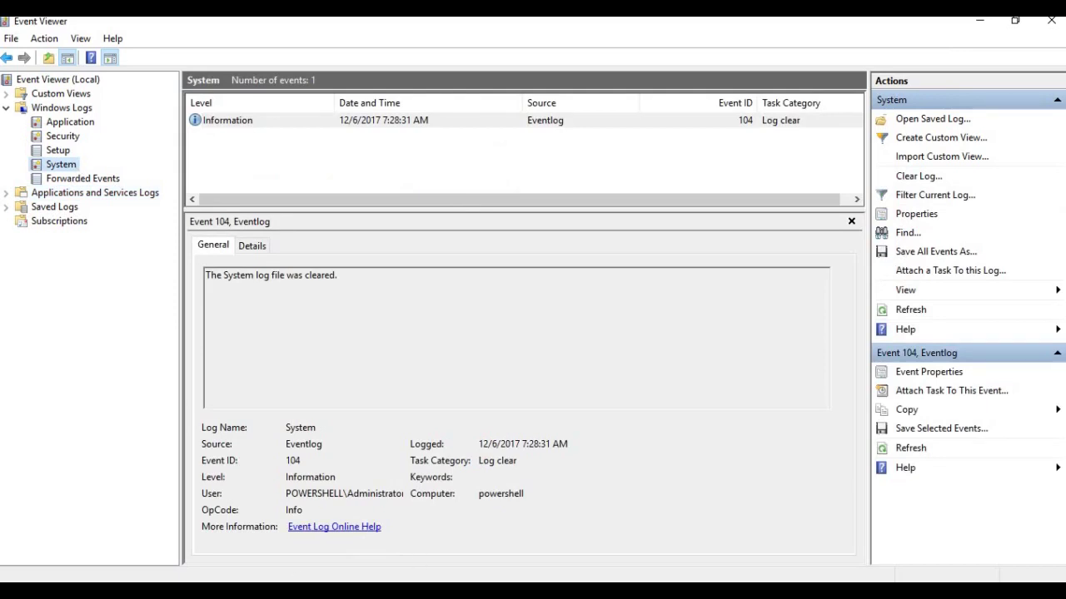
# Open Task Manager, show its list of services and maximize the window
pyautogui.rightClick(391, 588)
pyautogui.click(488, 521)
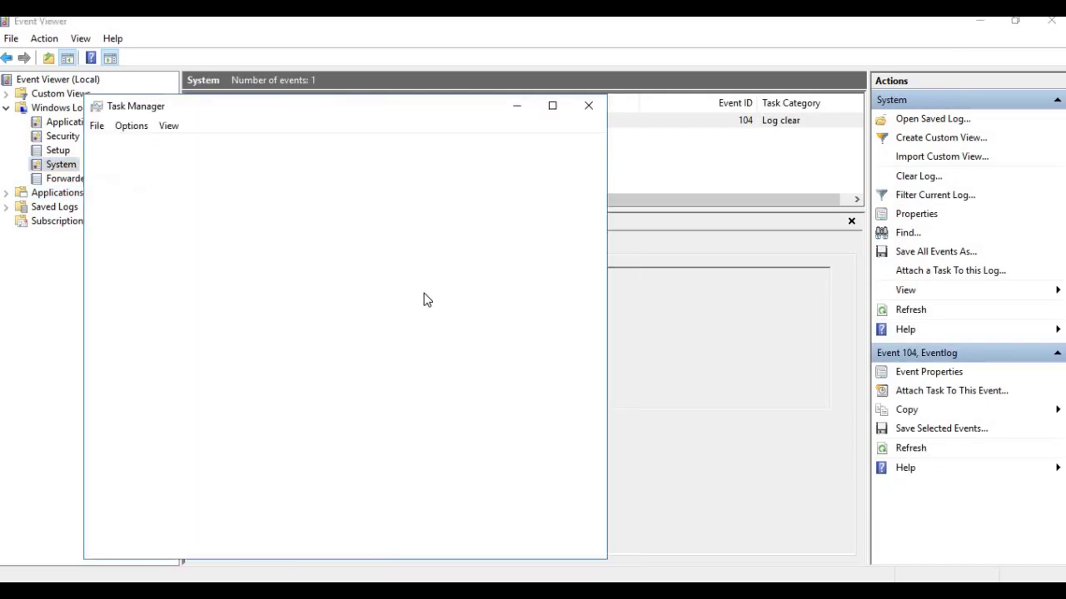
pyautogui.click(283, 149)
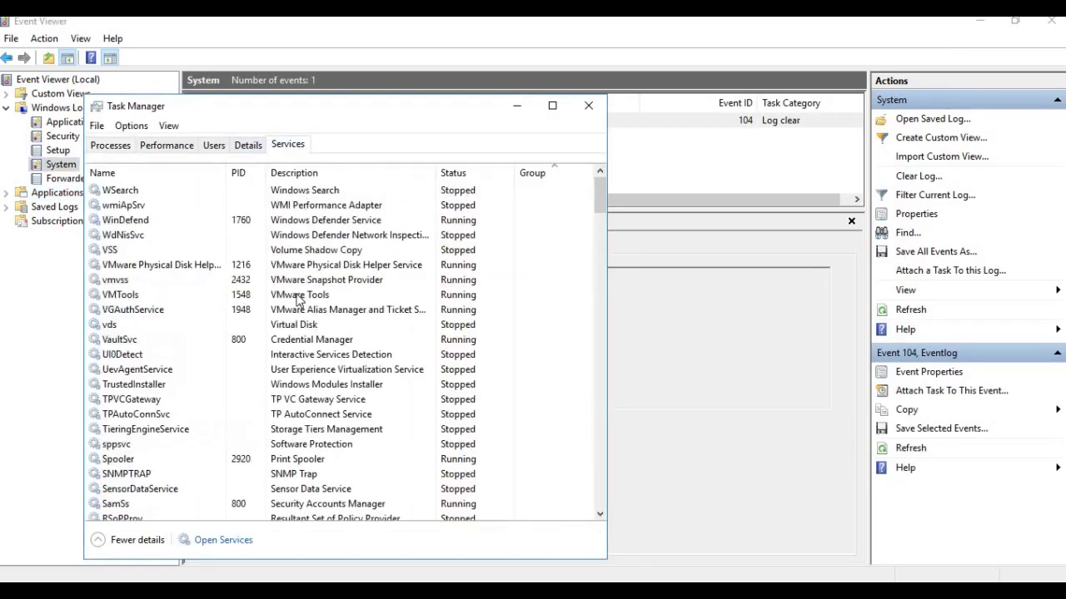
pyautogui.click(552, 105)
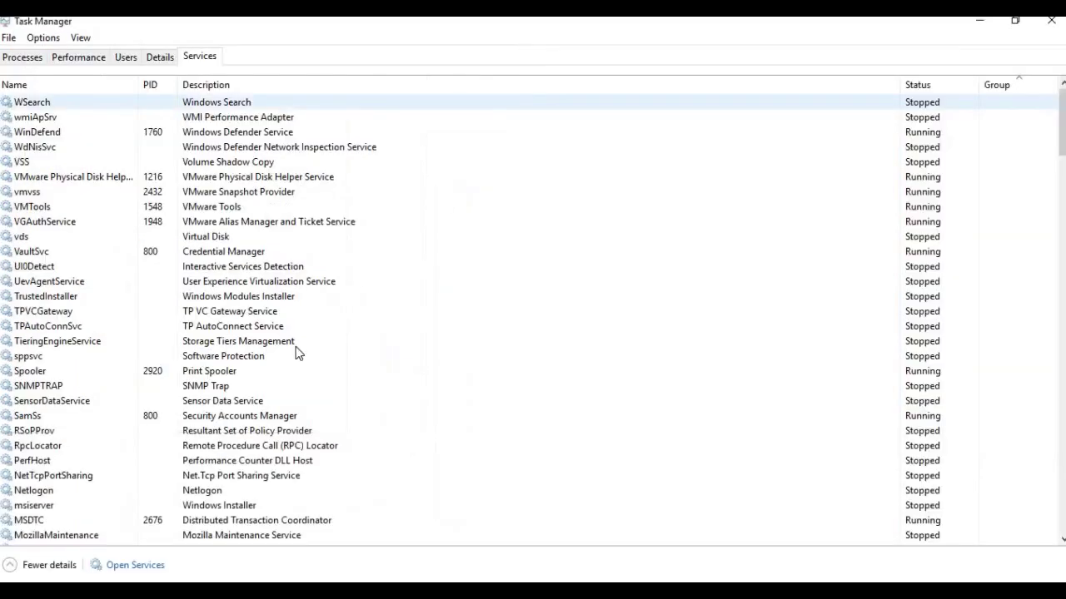
# Stop the Print Spooler service and refresh the System log in Event Viewer
pyautogui.click(98, 446)
pyautogui.scroll(-8, 97, 451)
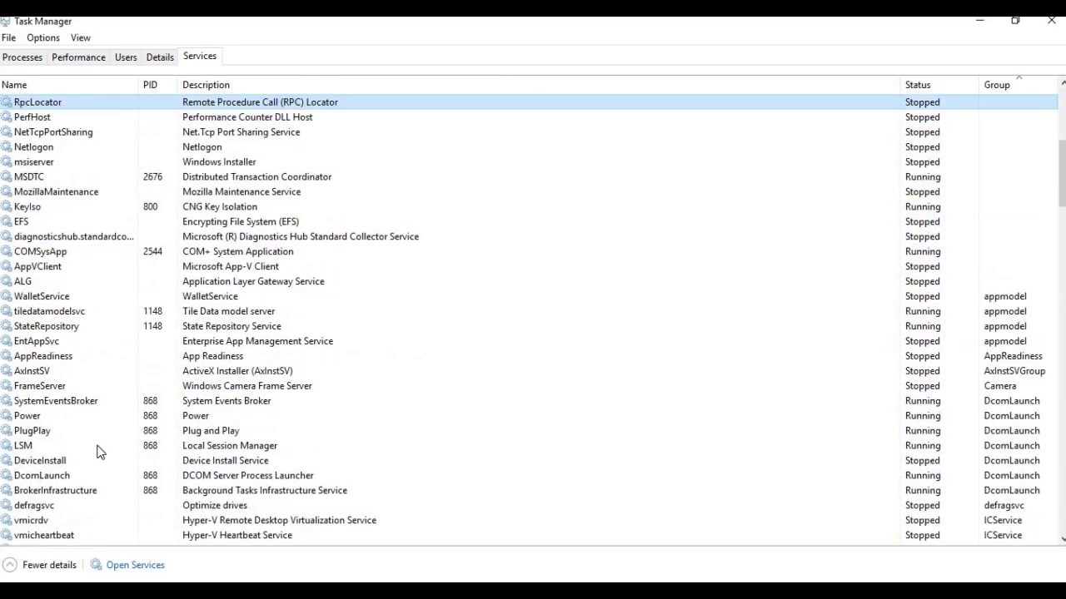
pyautogui.scroll(-7, 98, 451)
pyautogui.scroll(5, 97, 451)
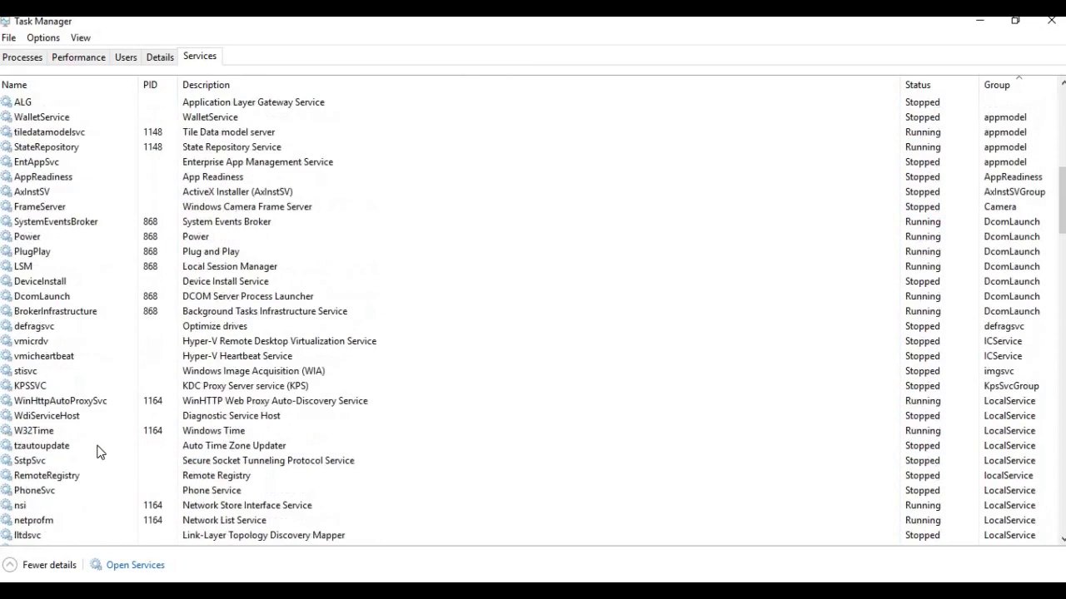
pyautogui.click(94, 405)
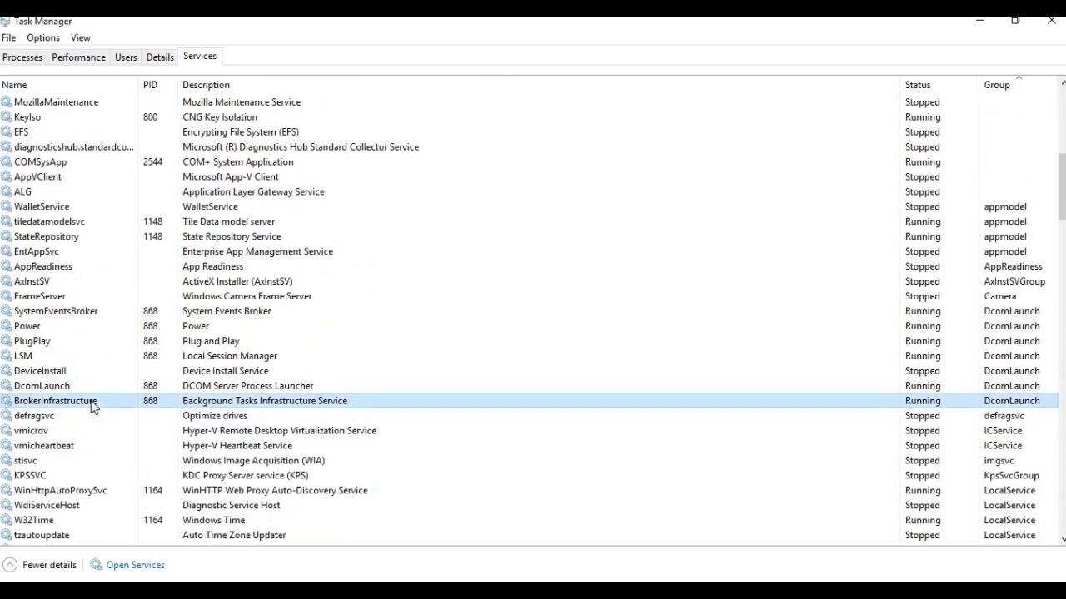
pyautogui.press('s')
pyautogui.press('p')
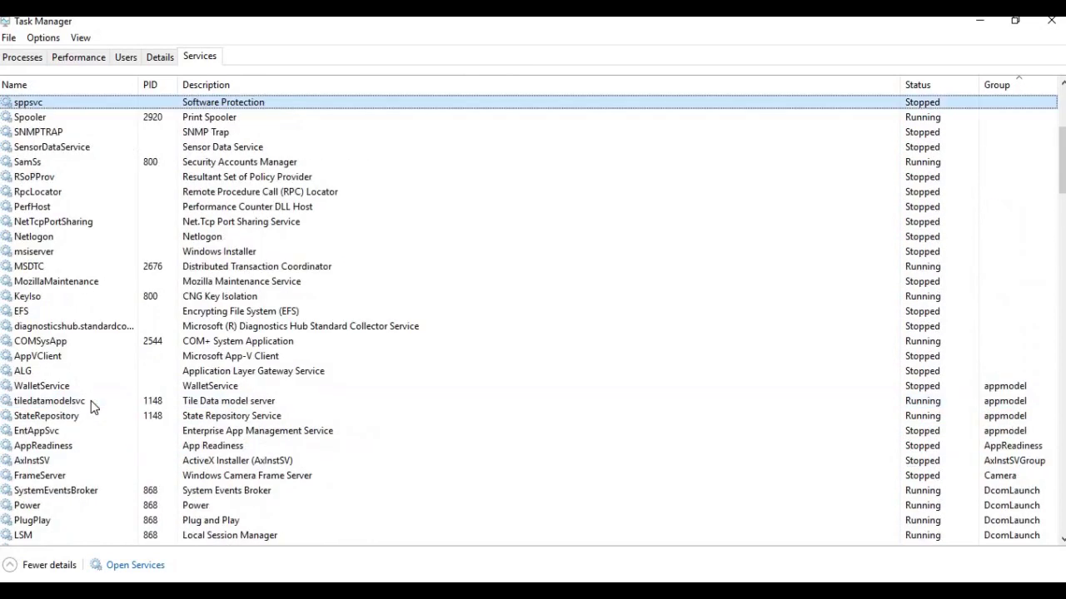
pyautogui.rightClick(33, 122)
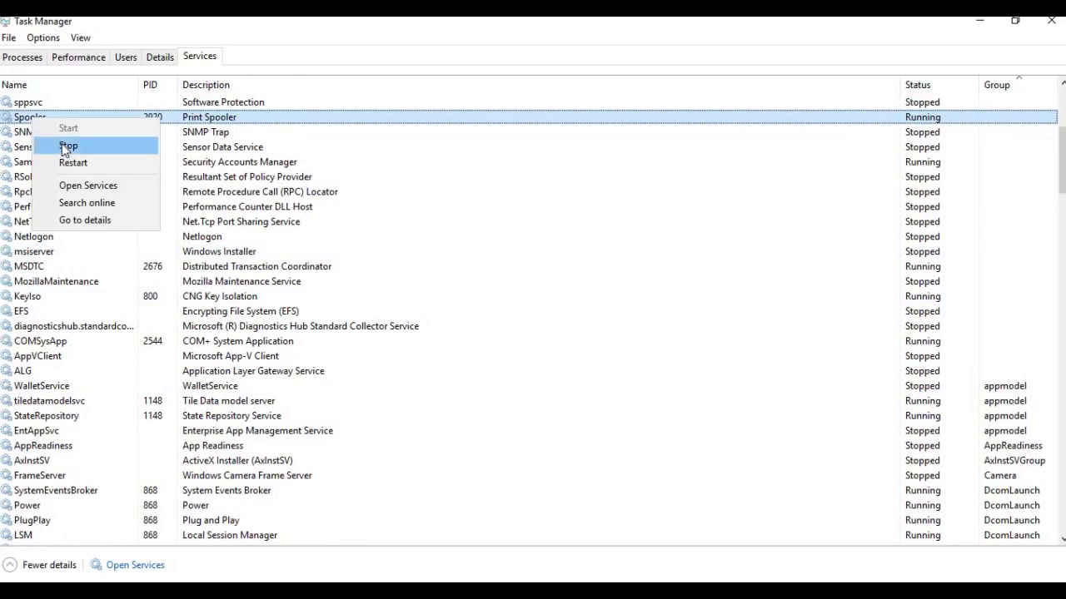
pyautogui.click(63, 147)
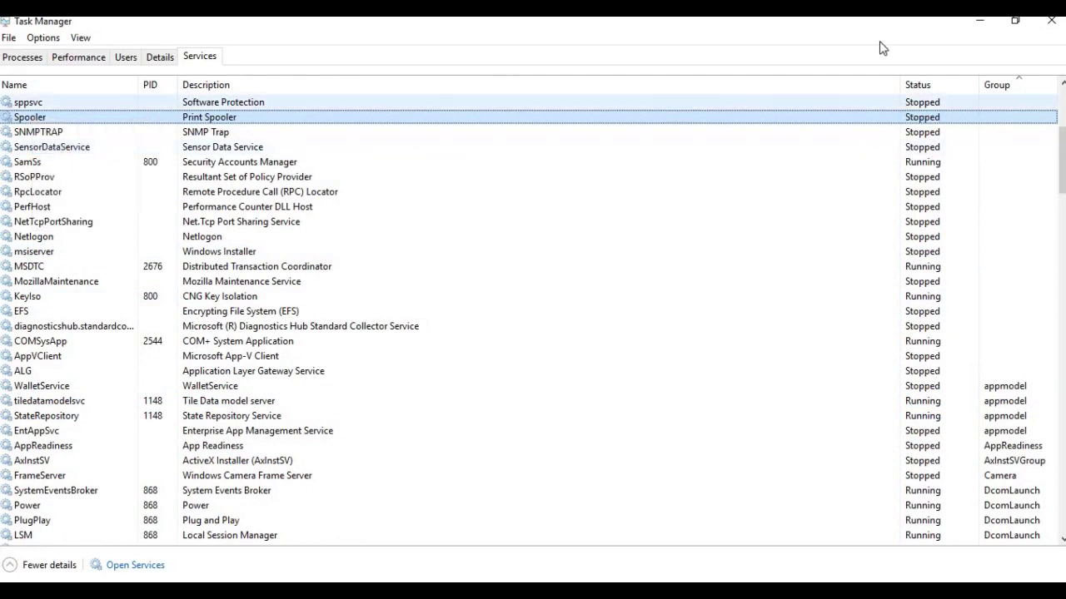
pyautogui.click(978, 20)
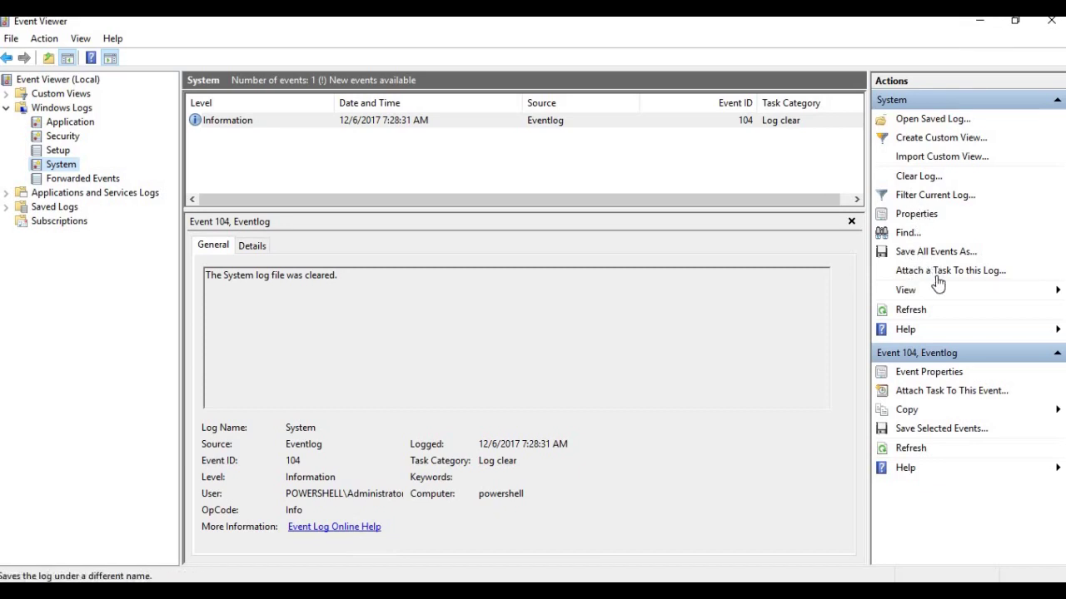
pyautogui.click(910, 309)
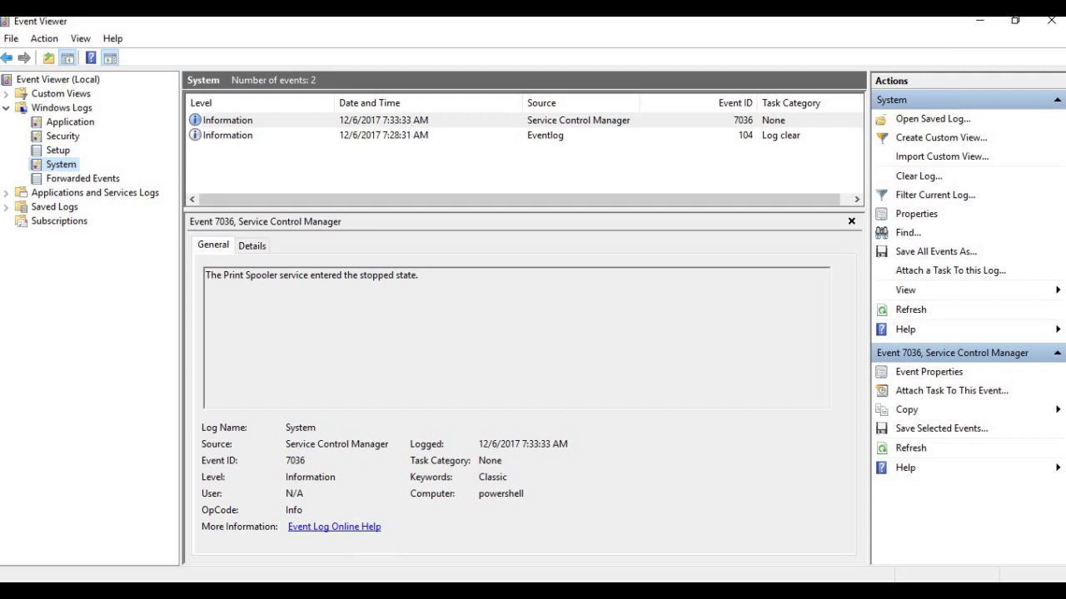
# Start the Print Spooler service again from Task Manager and refresh the System log in Event Viewer
pyautogui.hotkey('alt', 'Tab')
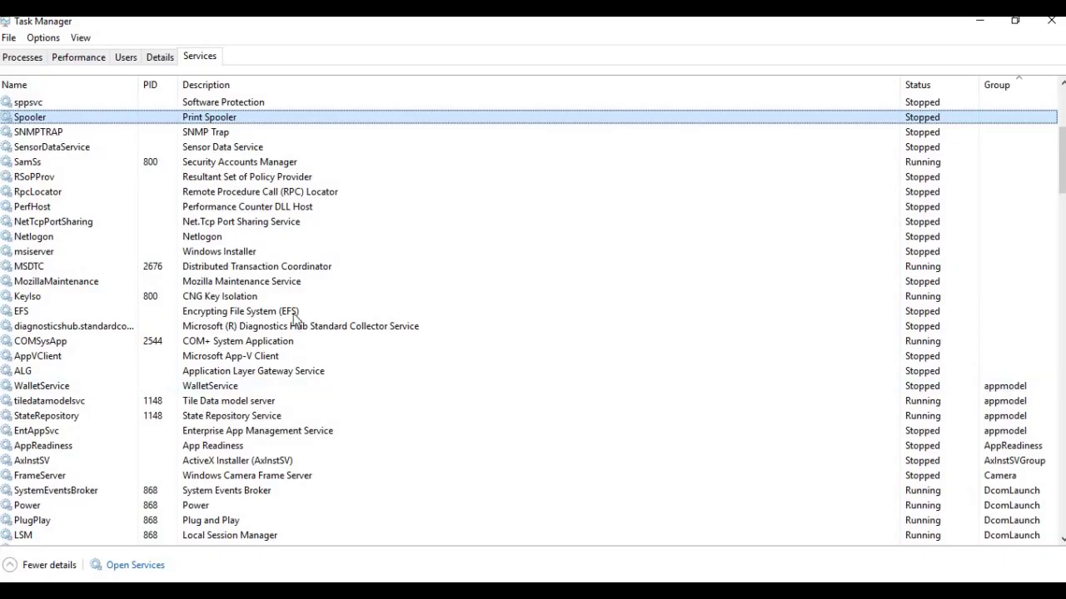
pyautogui.rightClick(214, 122)
pyautogui.click(228, 133)
pyautogui.click(978, 25)
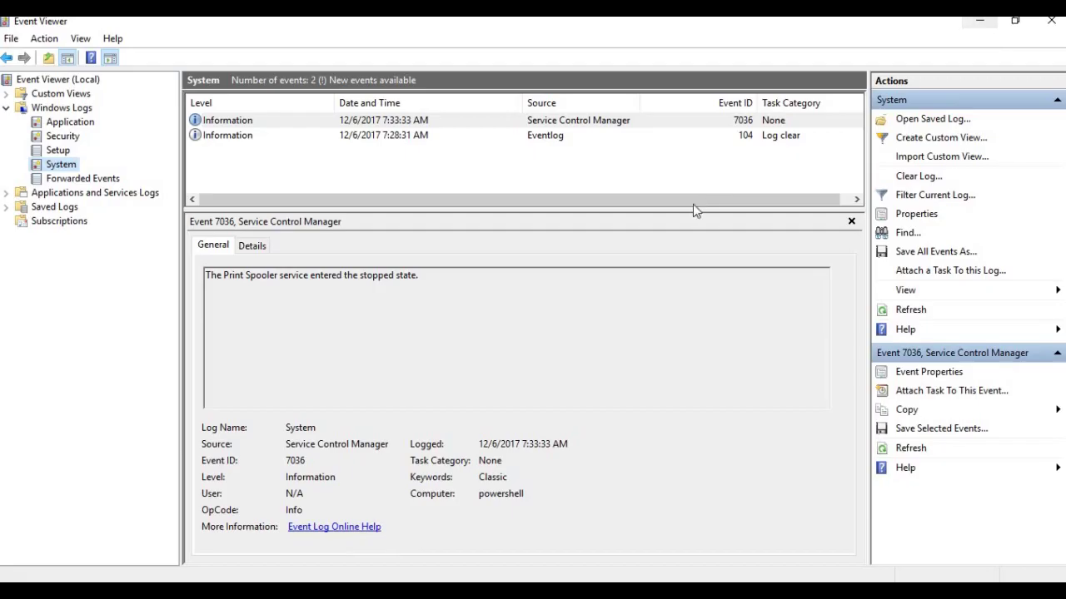
pyautogui.click(909, 310)
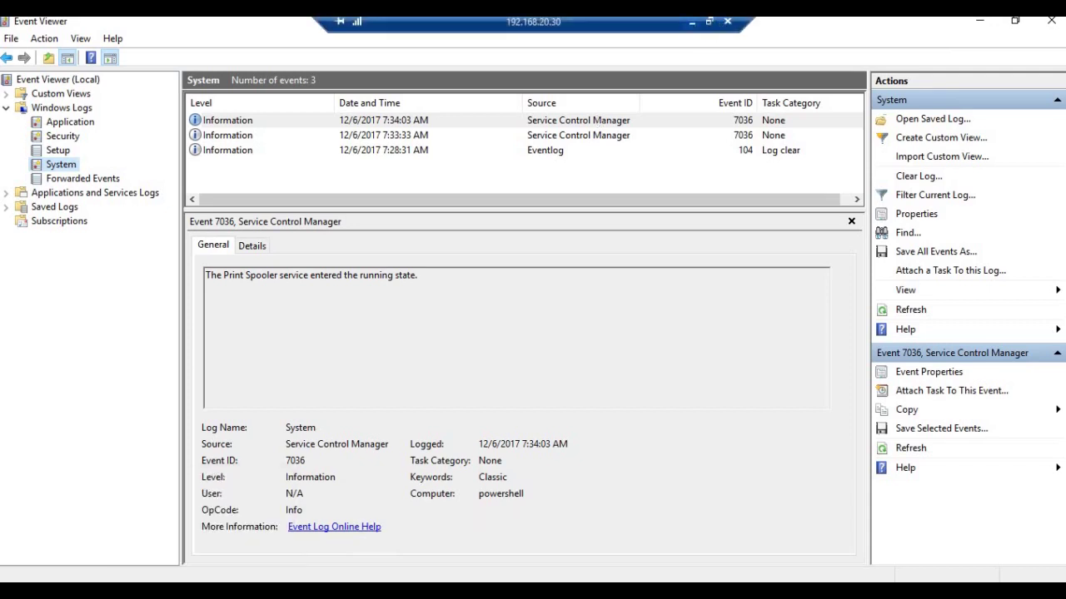
# Switch to Windows PowerShell and run get-eventlog, supplying system as the LogName
pyautogui.click(691, 22)
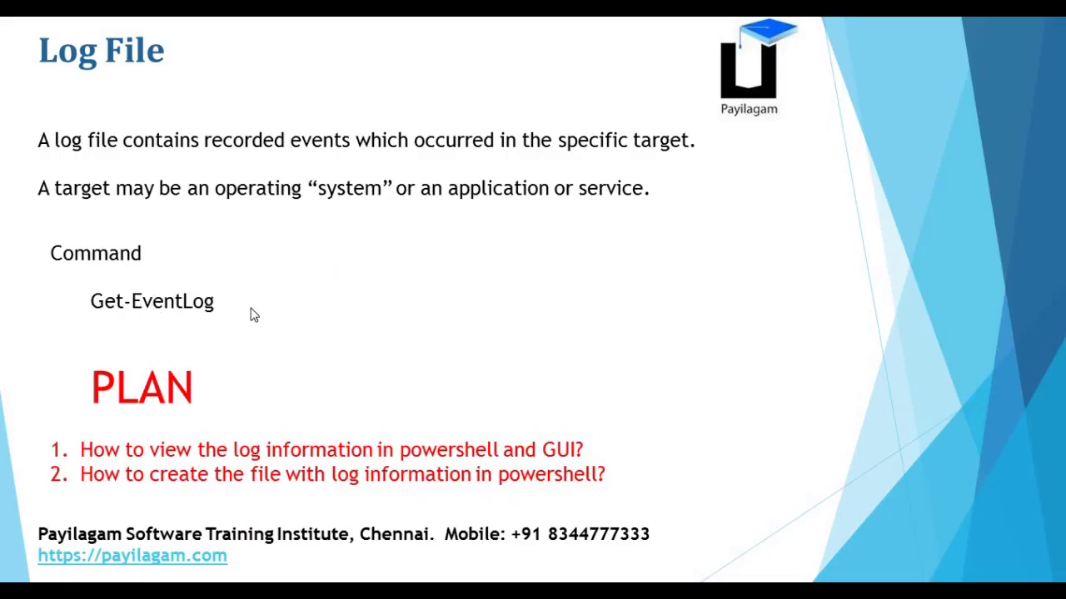
pyautogui.hotkey('alt', 'Tab')
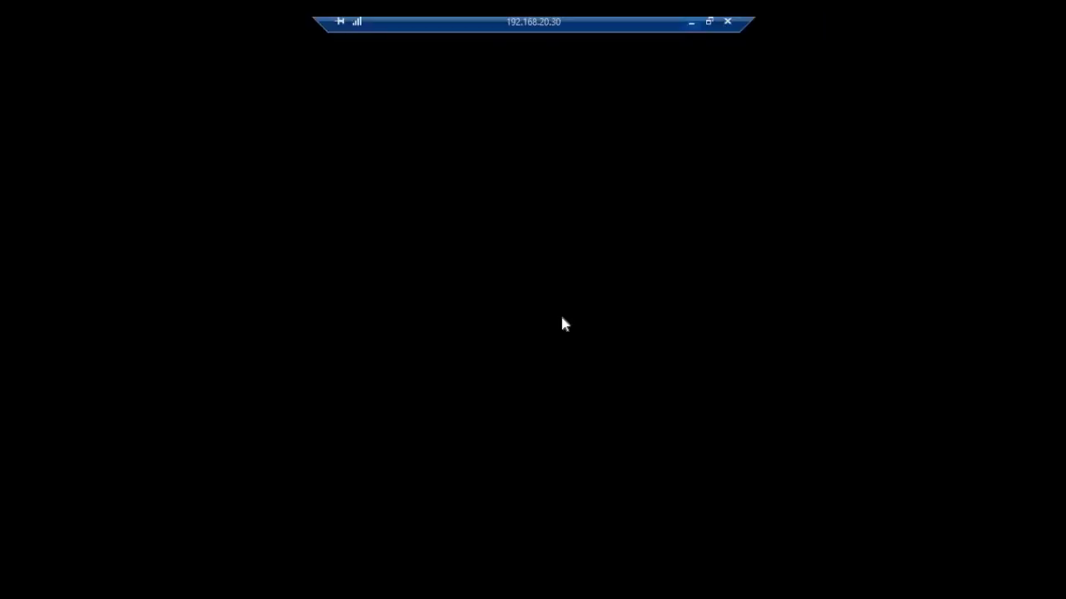
pyautogui.hotkey('alt', 'Tab')
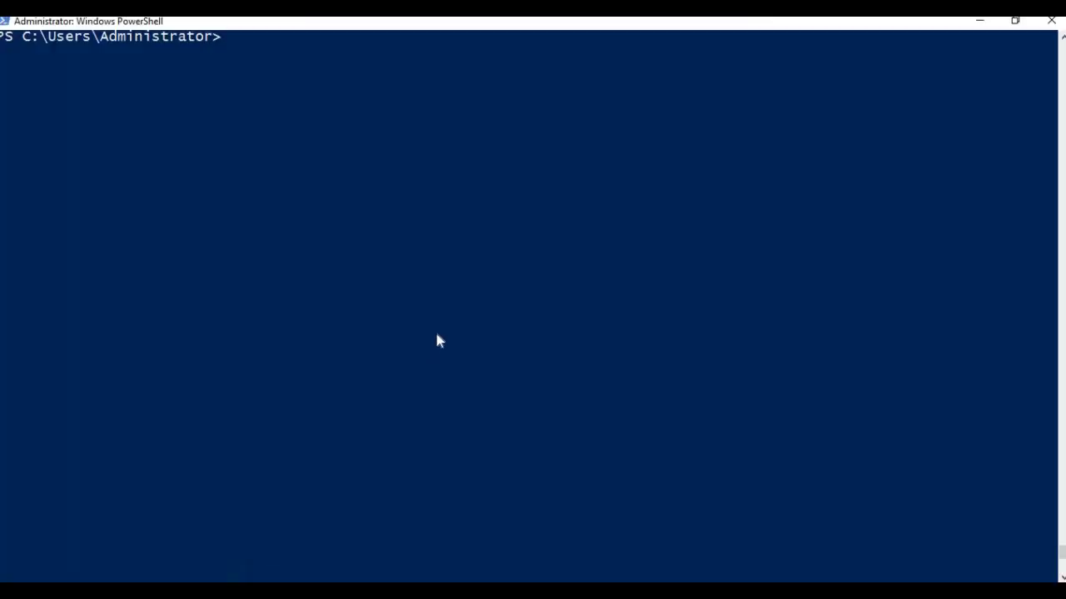
pyautogui.write('get-eventlog')
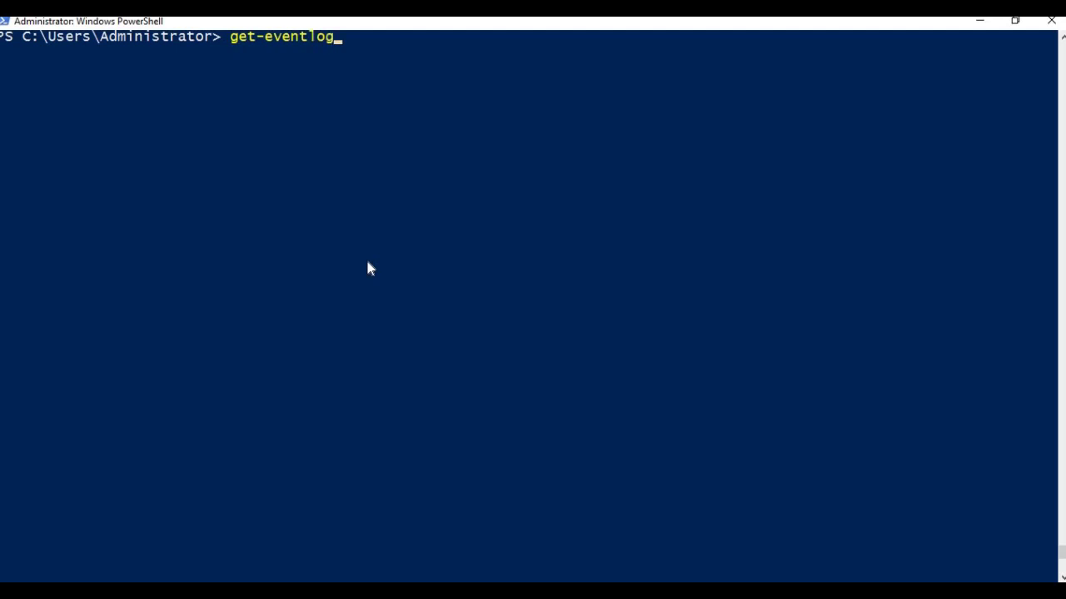
pyautogui.press('Return')
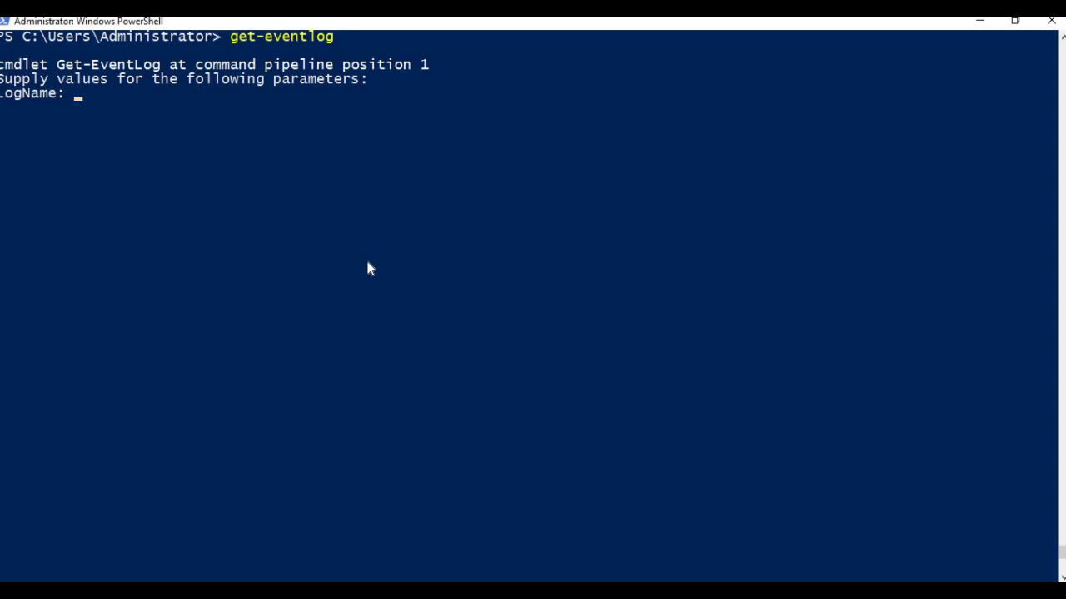
pyautogui.write('system')
pyautogui.press('Return')
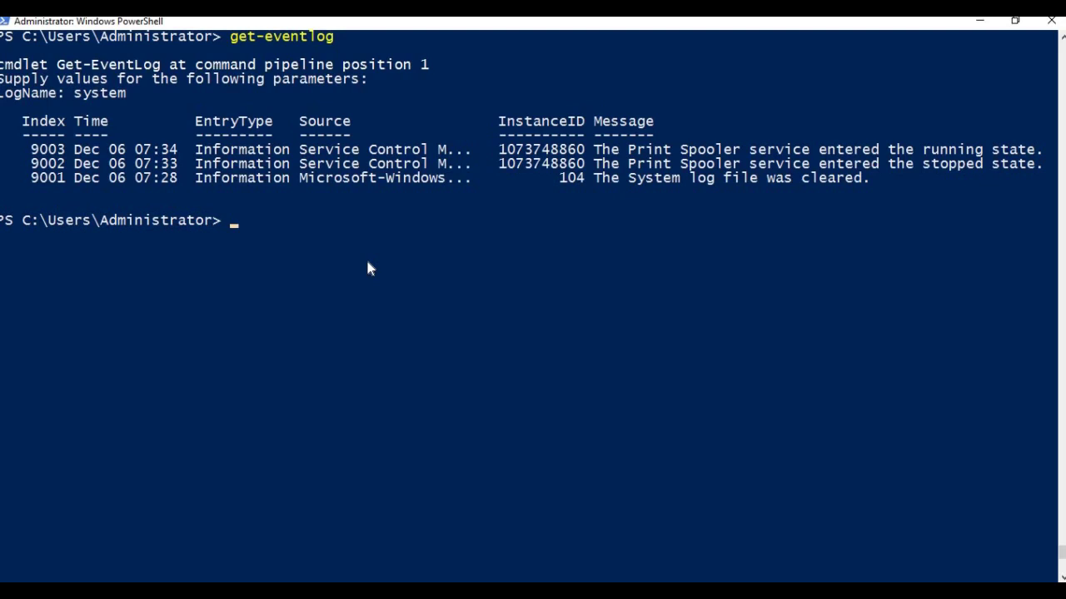
# Clear the console and list all available event logs with get-eventlog -list
pyautogui.hotkey('ctrl', 'l')
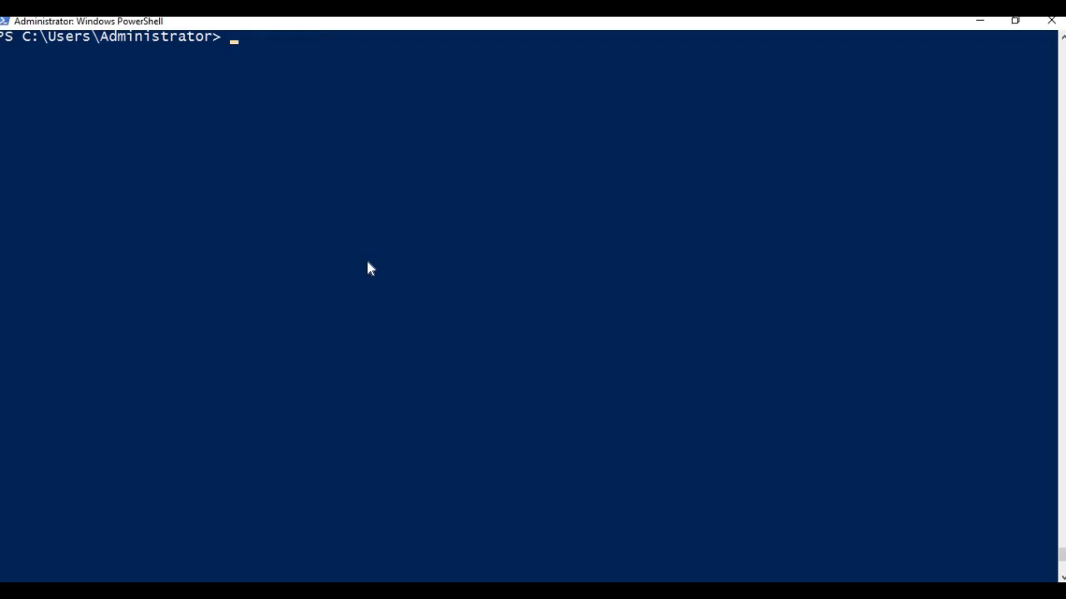
pyautogui.write('get-eventlog -list')
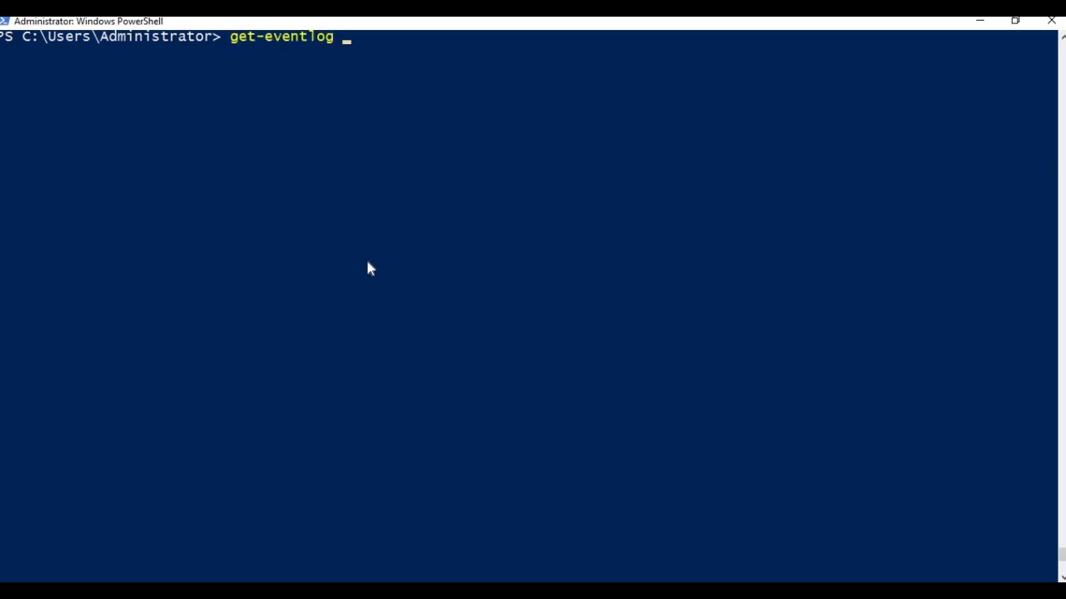
pyautogui.press('Return')
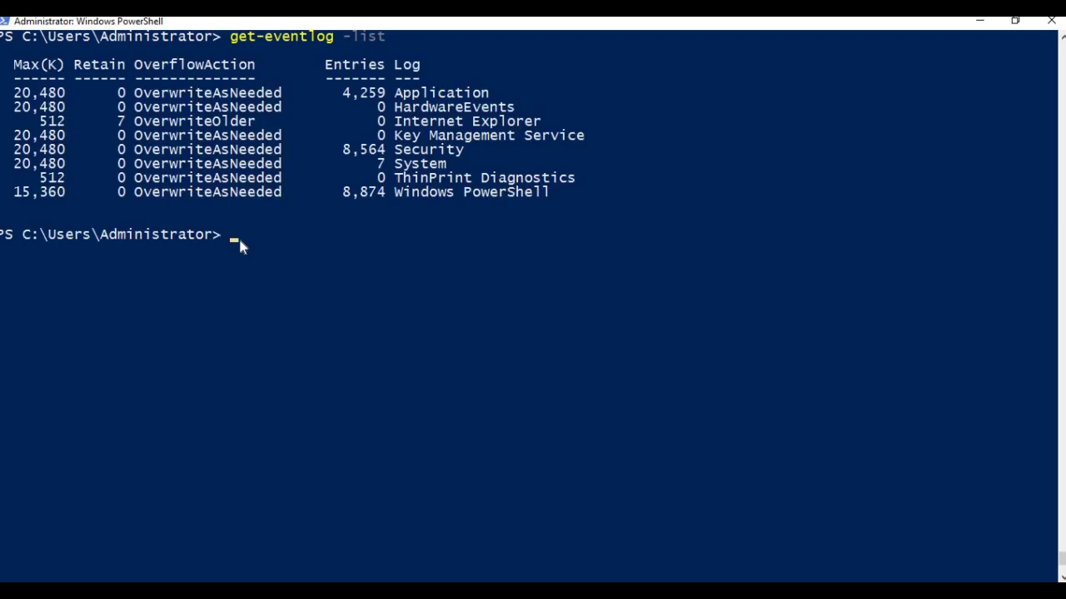
# Display the System log's entries by running get-eventlog system
pyautogui.press('Up')
pyautogui.press('BackSpace')
pyautogui.press('BackSpace')
pyautogui.press('BackSpace')
pyautogui.press('BackSpace')
pyautogui.press('BackSpace')
pyautogui.write('y')
pyautogui.press('BackSpace')
pyautogui.write('syste')
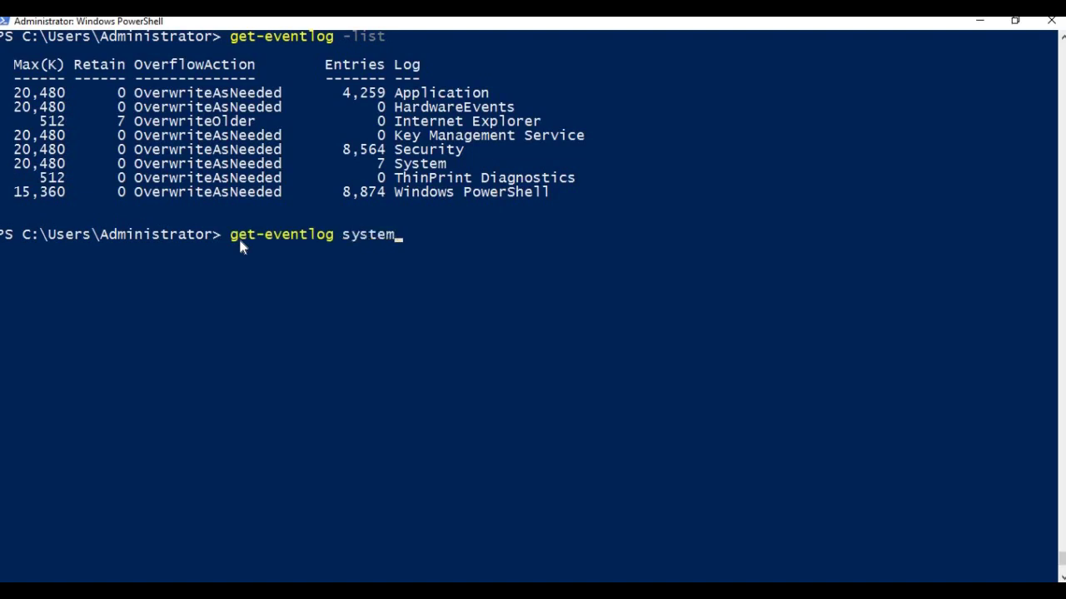
pyautogui.write('m')
pyautogui.press('Return')
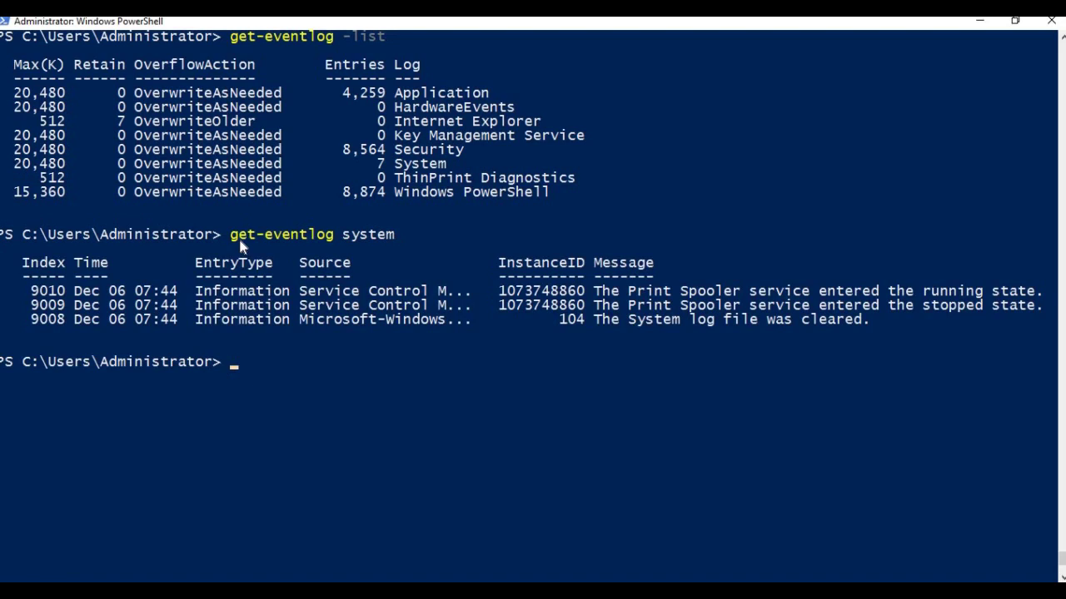
# Show only the three most recent System log entries by running get-eventlog system -newest 3
pyautogui.press('Up')
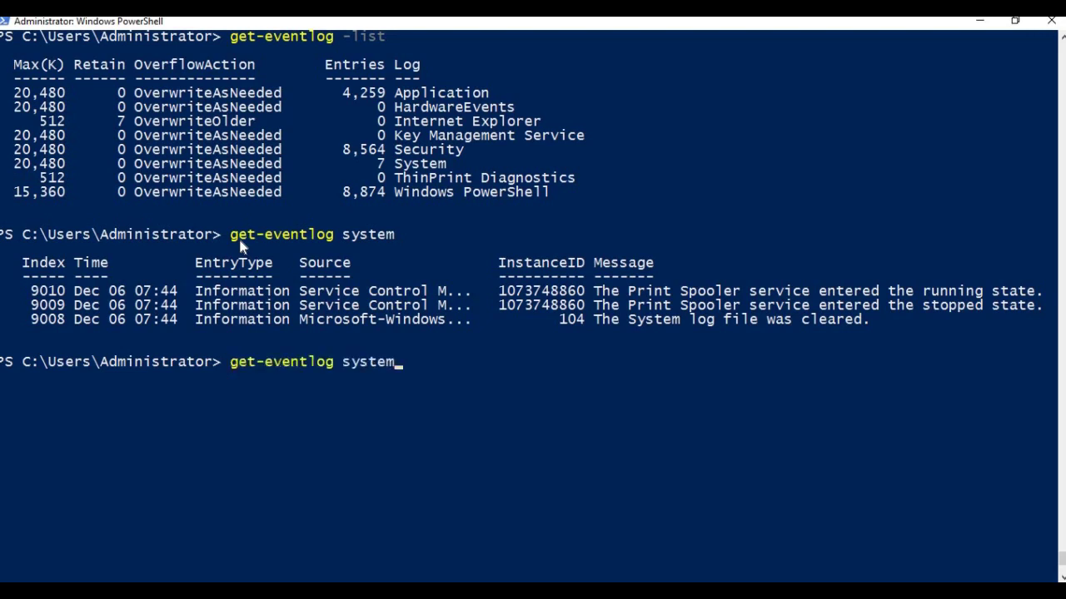
pyautogui.write('-new')
pyautogui.write('set')
pyautogui.press('BackSpace')
pyautogui.press('BackSpace')
pyautogui.press('BackSpace')
pyautogui.press('BackSpace')
pyautogui.write('est 3')
pyautogui.press('Return')
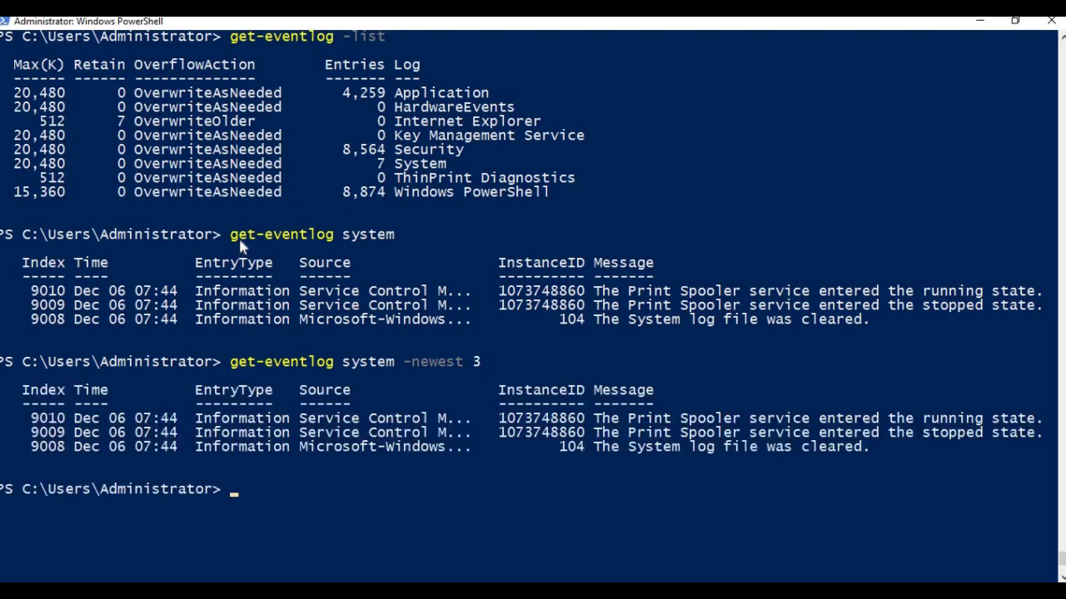
# Extend the get-eventlog system -newest 3 command with a pipe to Format-List
pyautogui.press('Up')
pyautogui.write('|')
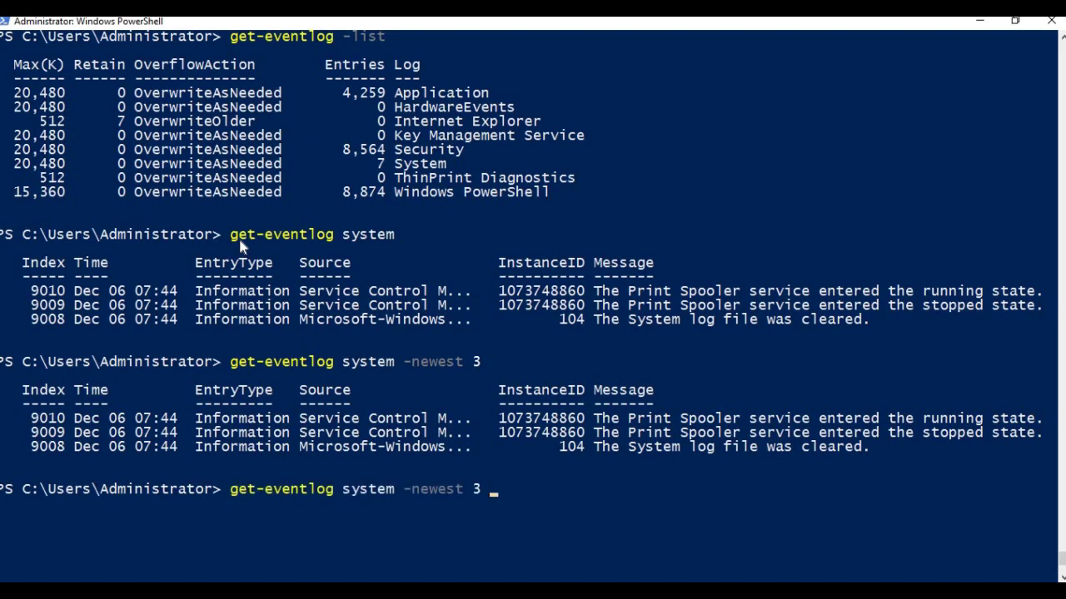
pyautogui.write(' Format-lIst')
pyautogui.press('BackSpace')
pyautogui.press('BackSpace')
pyautogui.press('BackSpace')
pyautogui.press('BackSpace')
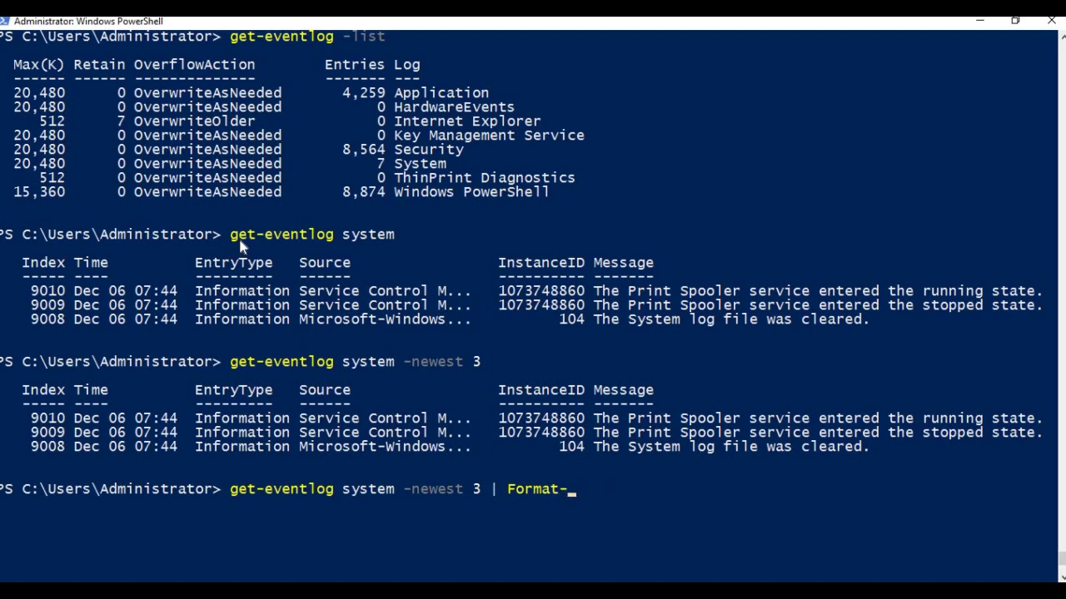